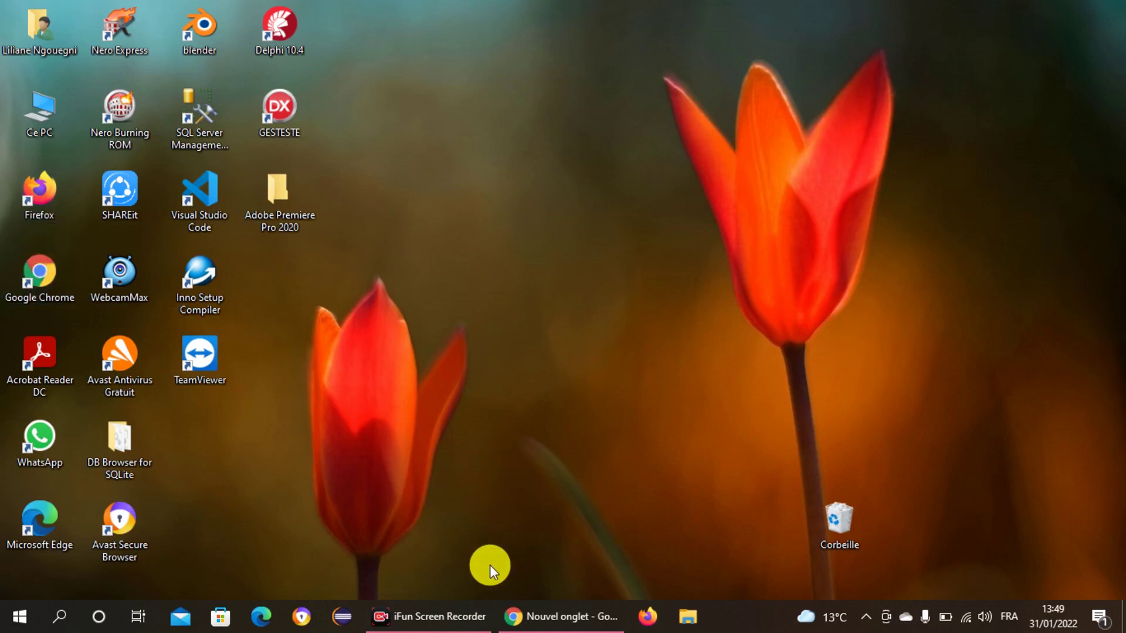
- Search Google for 'word en ligne' in Chrome and open the Microsoft Word online result
{"action": "left_click", "coordinate": [574, 619]}
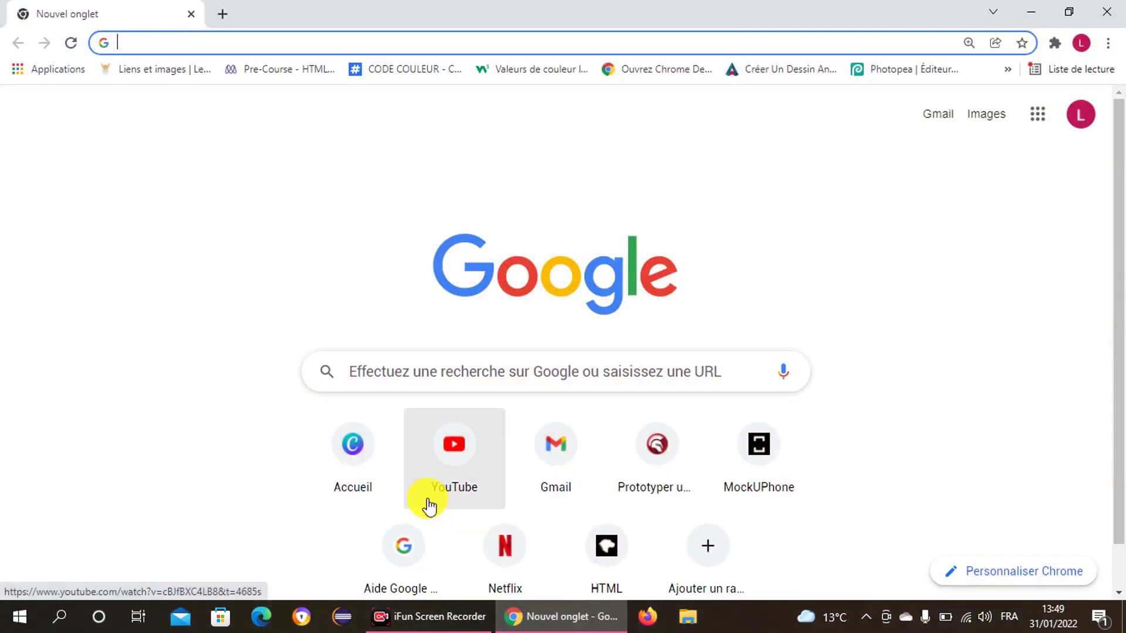
{"action": "left_click", "coordinate": [273, 45]}
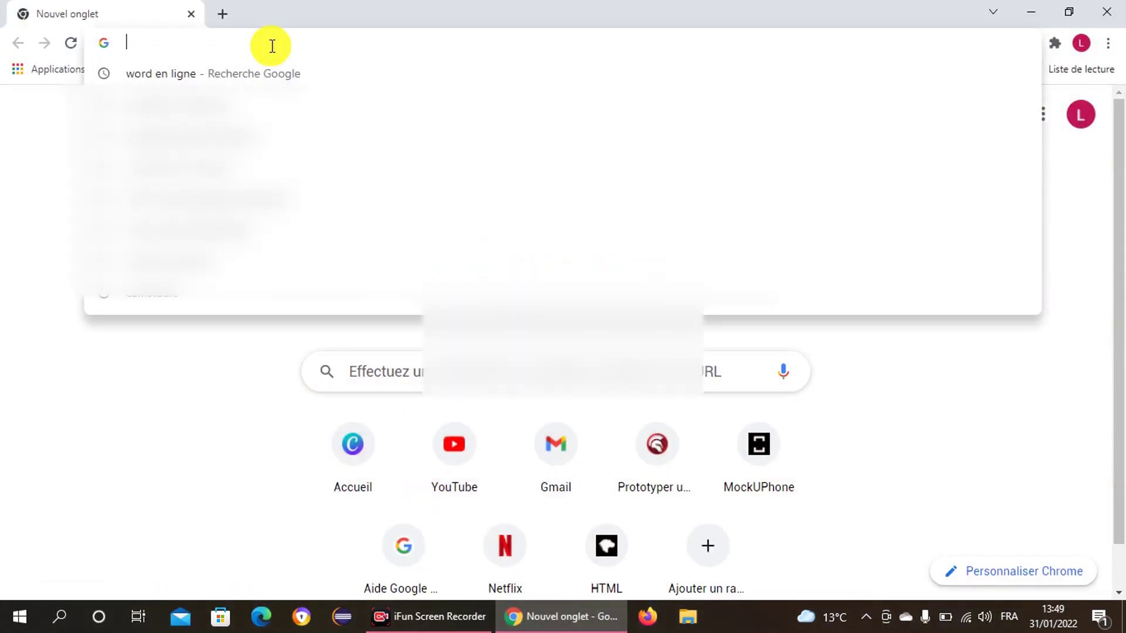
{"action": "type", "text": "WOrd en ligne"}
{"action": "key", "text": "Return"}
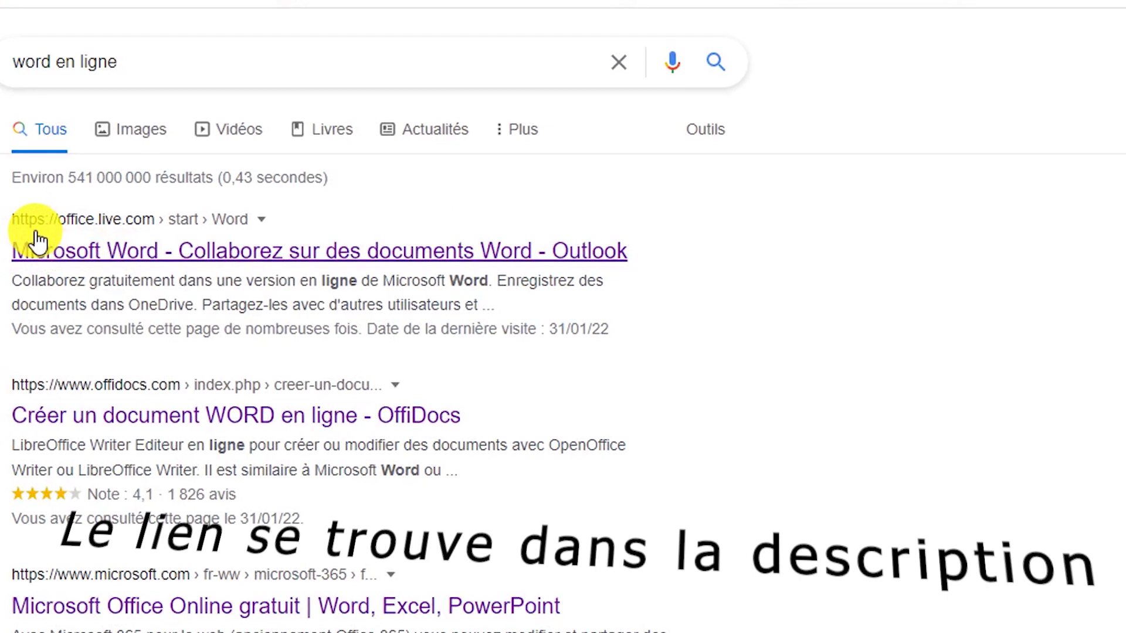
{"action": "left_click", "coordinate": [120, 256]}
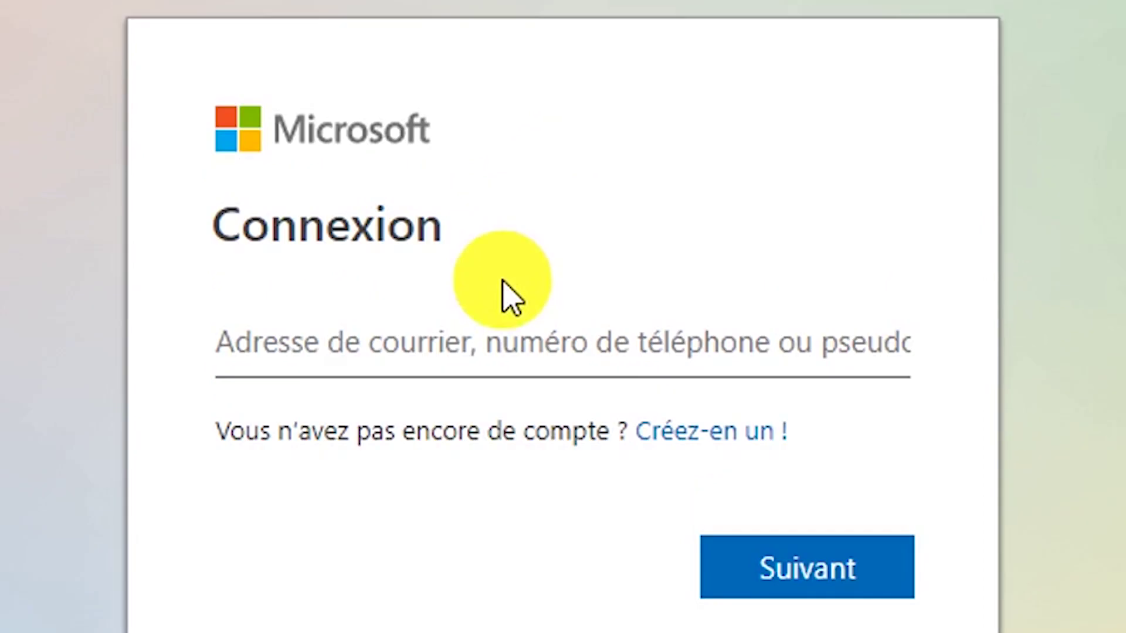
- Sign in to the Microsoft account by entering its e-mail address and then its password
{"action": "left_click", "coordinate": [487, 343]}
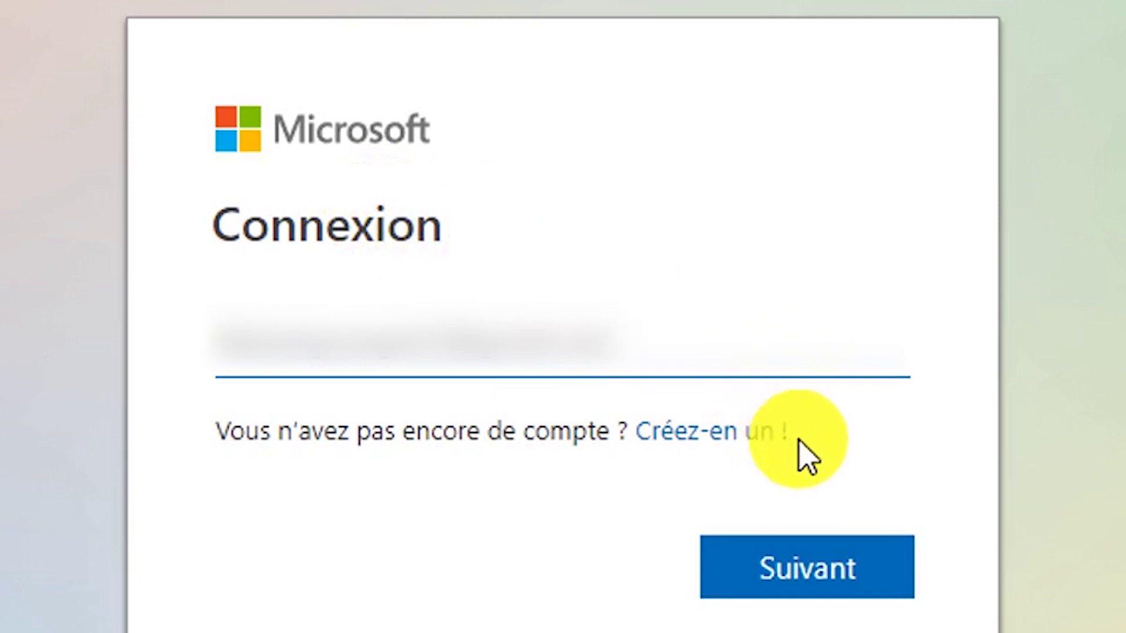
{"action": "left_click", "coordinate": [834, 579]}
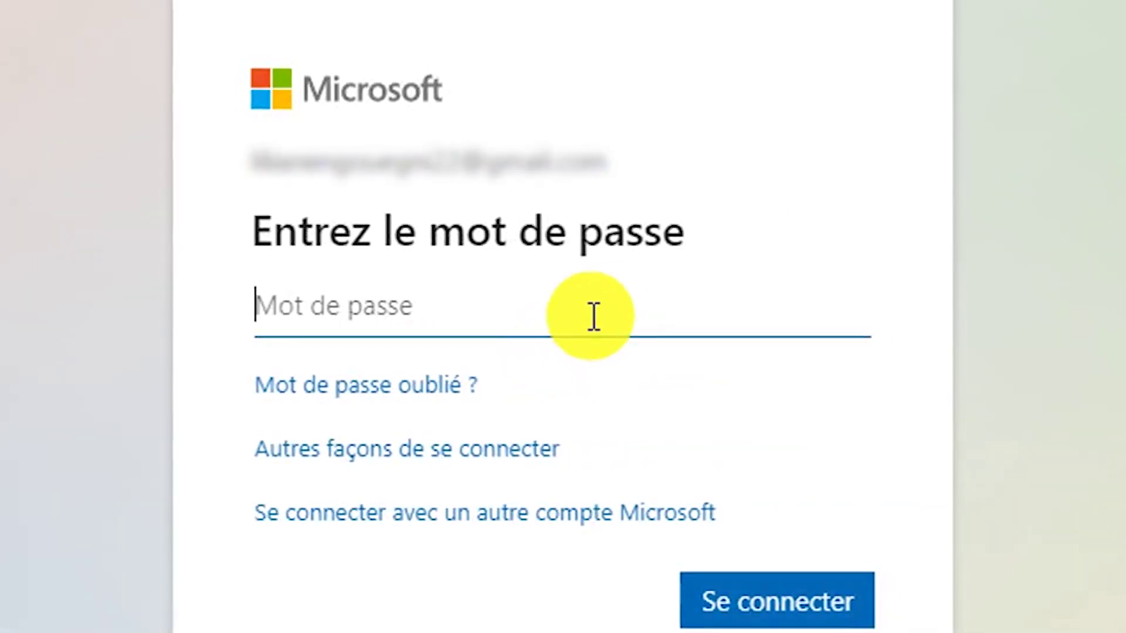
{"action": "left_click", "coordinate": [825, 388]}
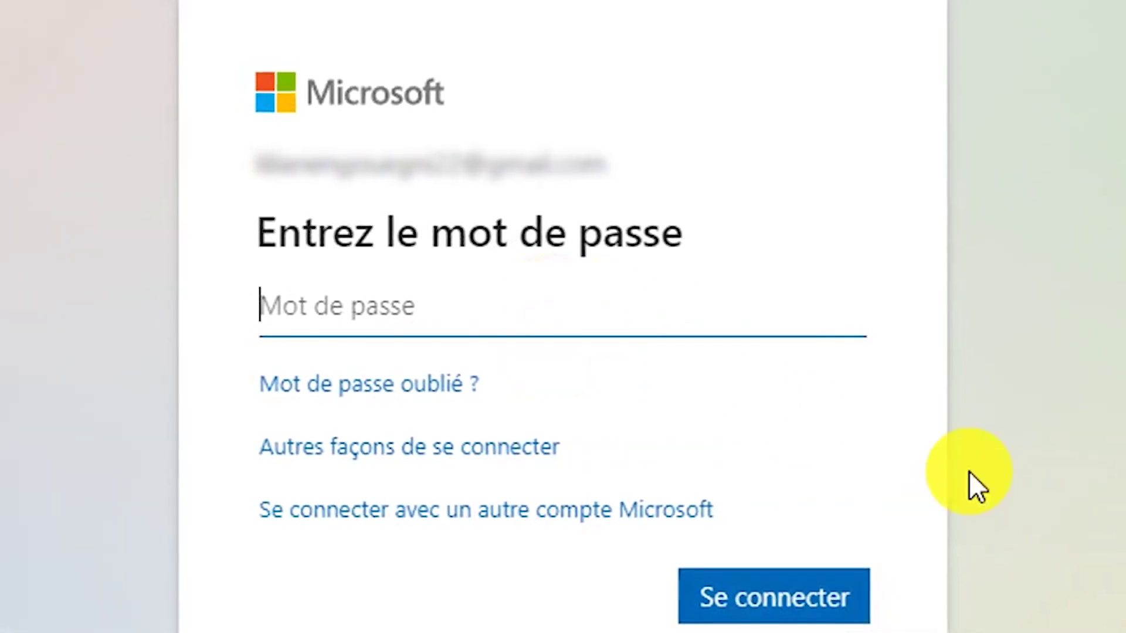
{"action": "type", "text": "••••••••••"}
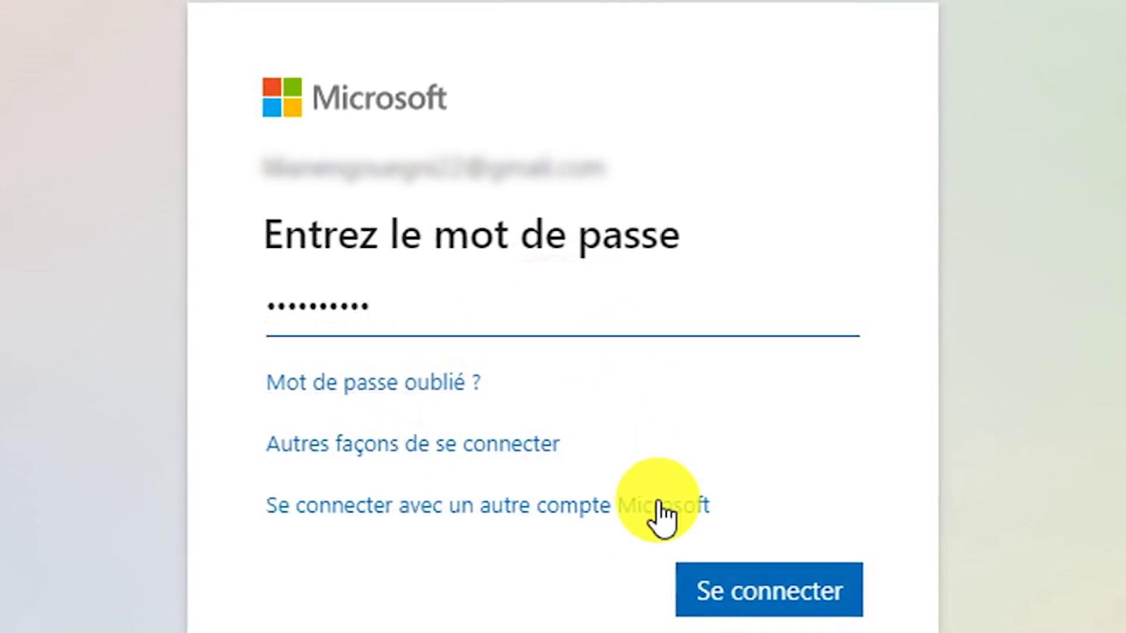
{"action": "left_click", "coordinate": [738, 594]}
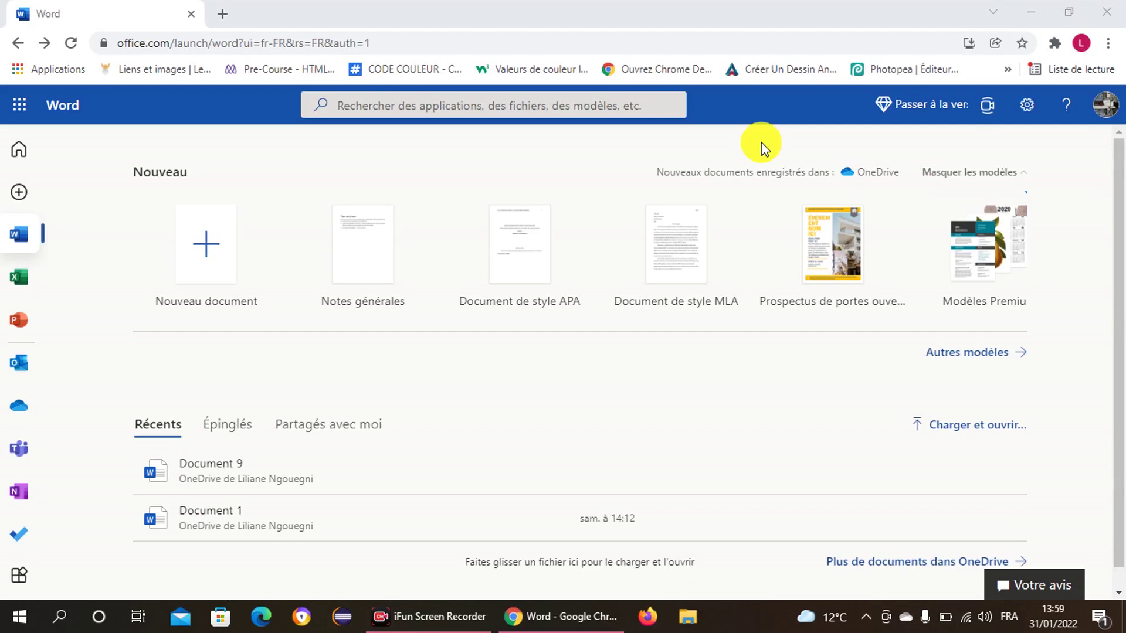
- Start a new blank document (Document 10) from the Nouveau document tile
{"action": "left_click", "coordinate": [215, 281]}
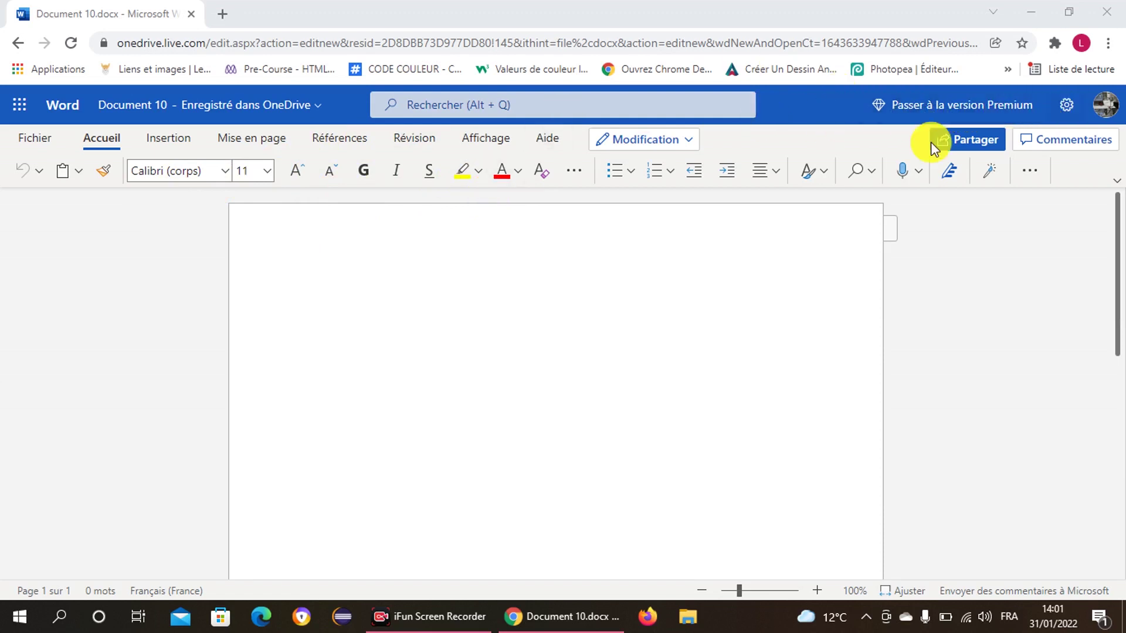
{"action": "left_click", "coordinate": [35, 139]}
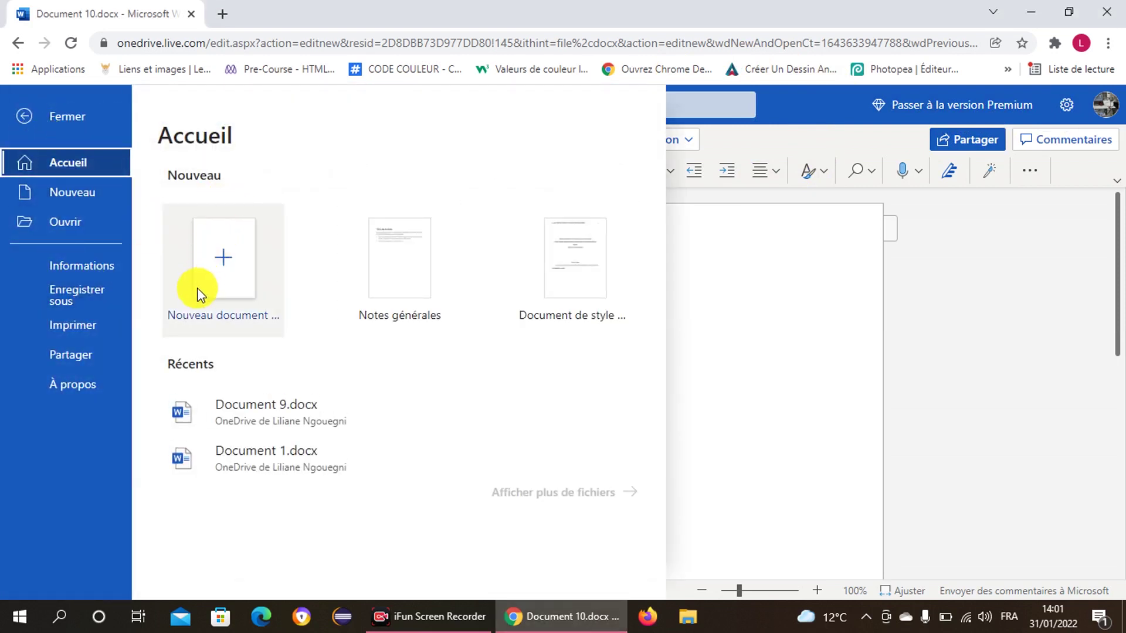
{"action": "left_click", "coordinate": [100, 291]}
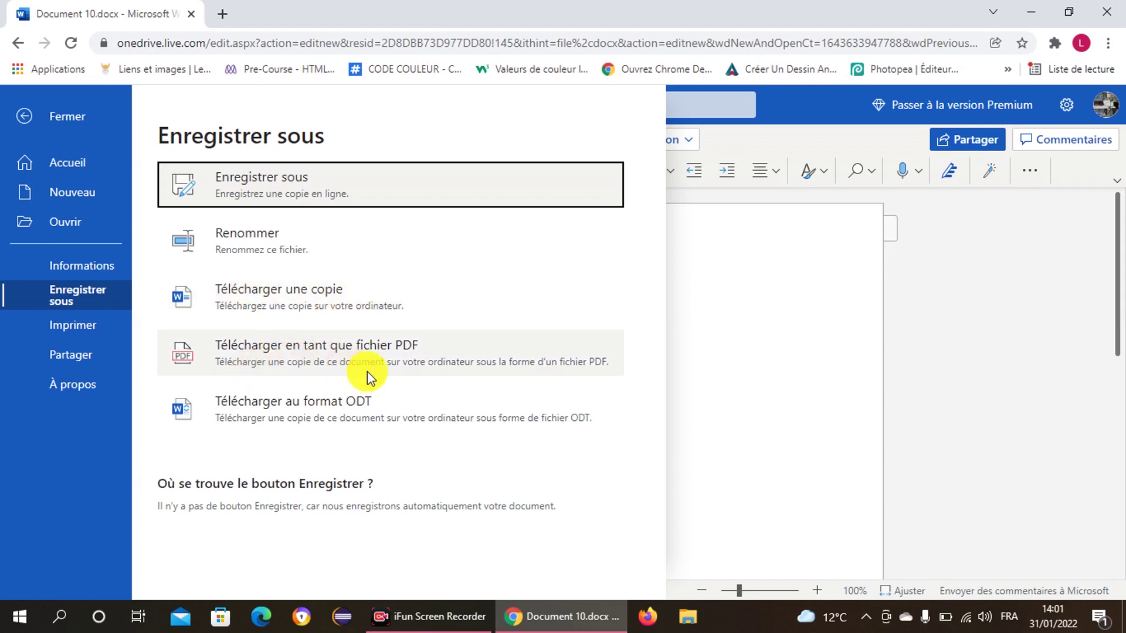
{"action": "left_click", "coordinate": [61, 324]}
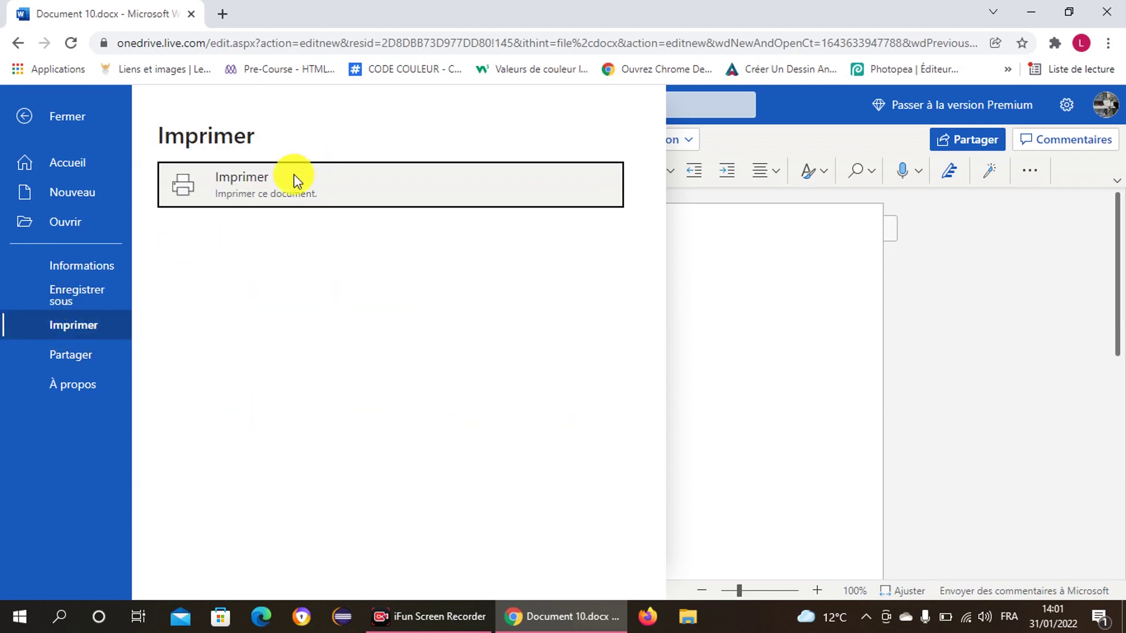
{"action": "left_click", "coordinate": [83, 358]}
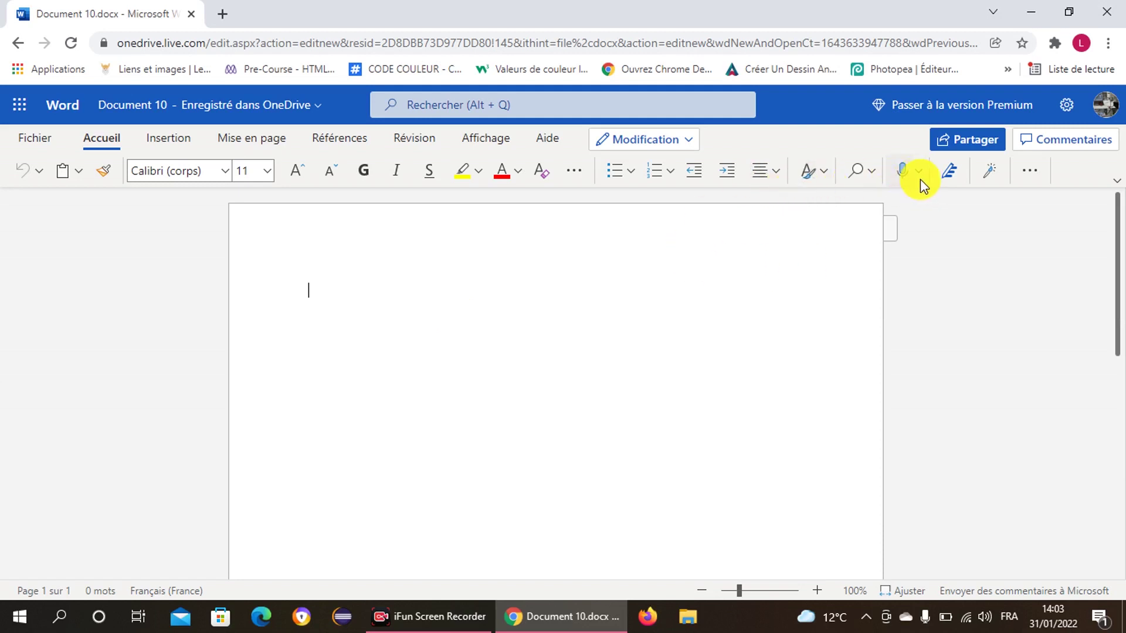
- Open the Concepteur (Designer) pane and apply its first suggested design to the blank page
{"action": "left_click", "coordinate": [952, 178]}
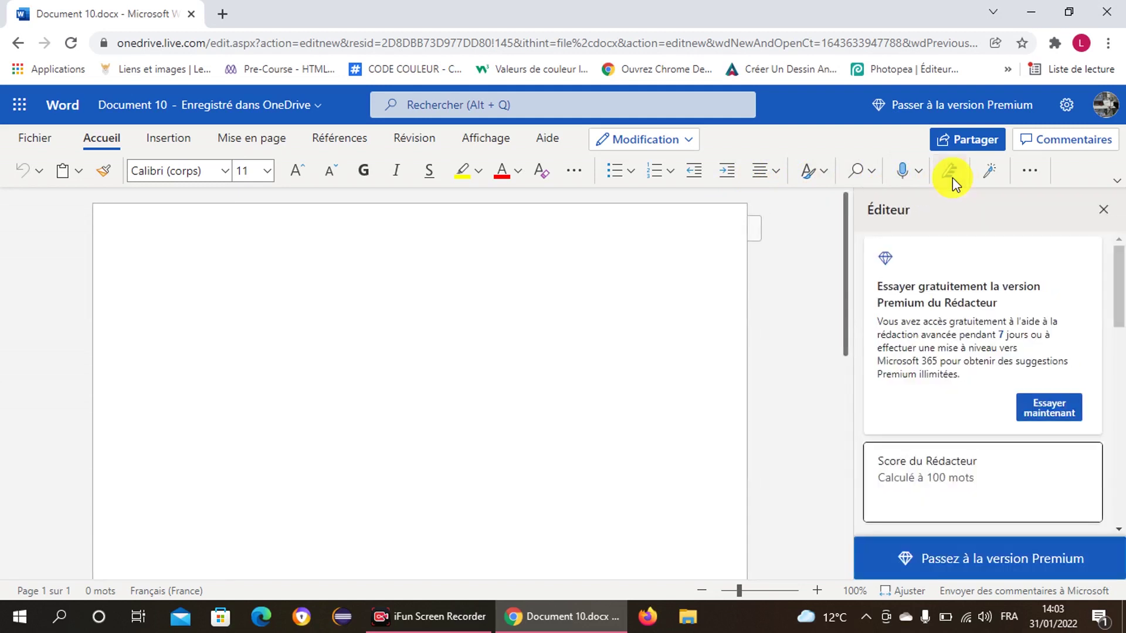
{"action": "left_click", "coordinate": [988, 173]}
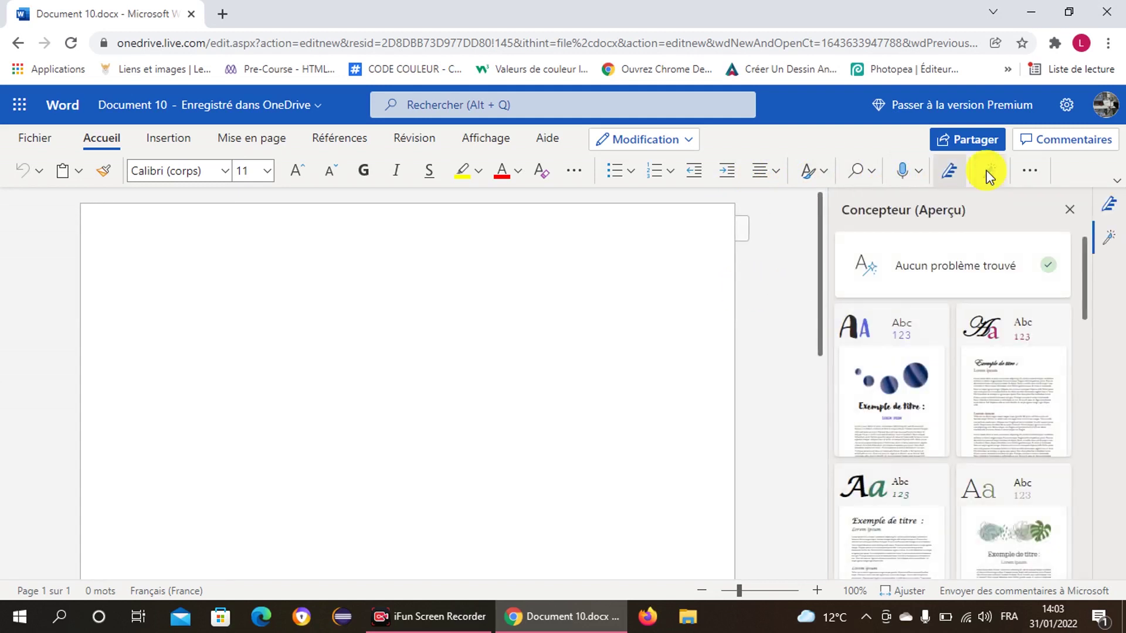
{"action": "left_click", "coordinate": [880, 364]}
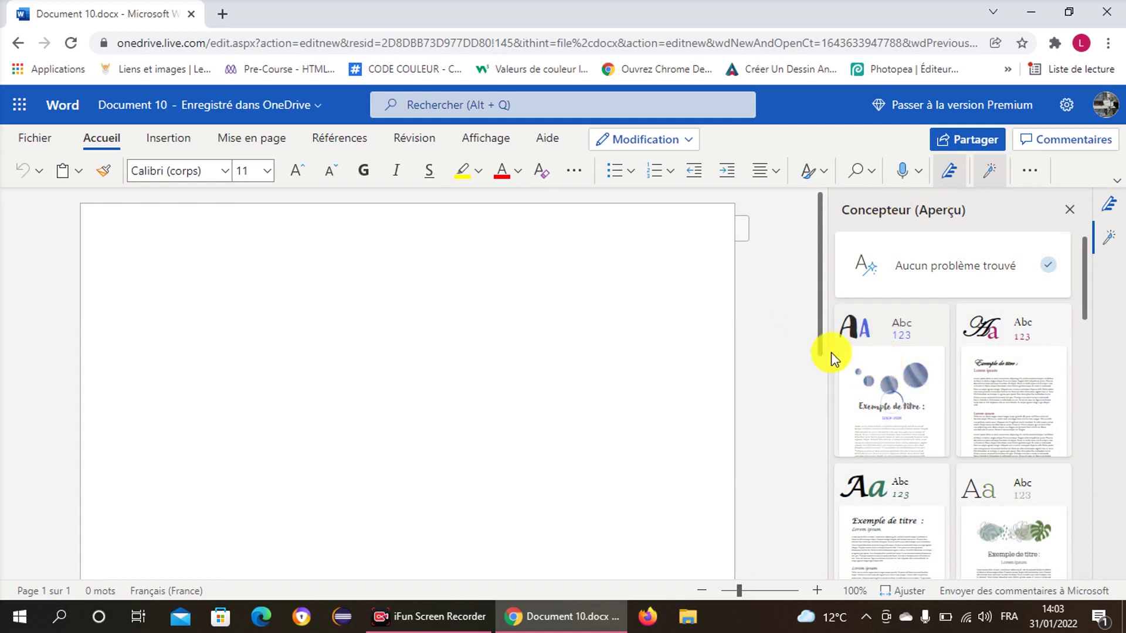